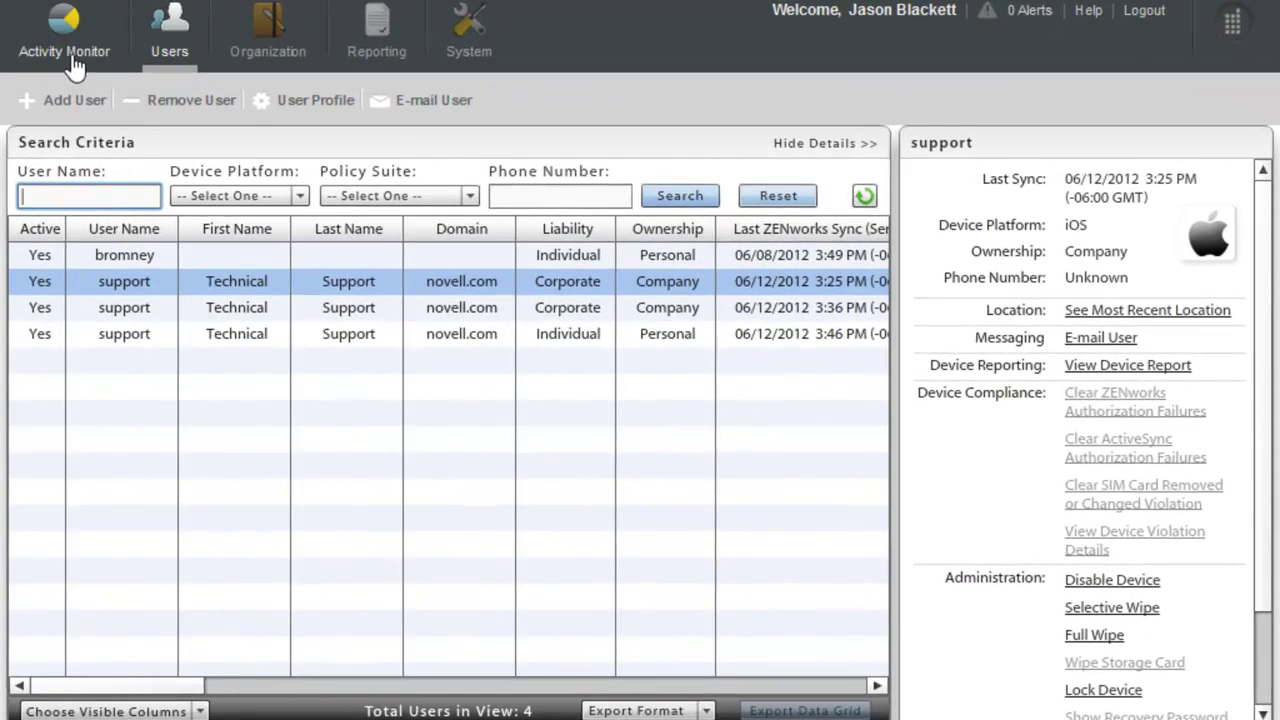
Refresh the Activity Monitor with the most recent data and replace the Devices by Ownership graph with Devices by Violation
{"action": "left_click", "coordinate": [66, 50]}
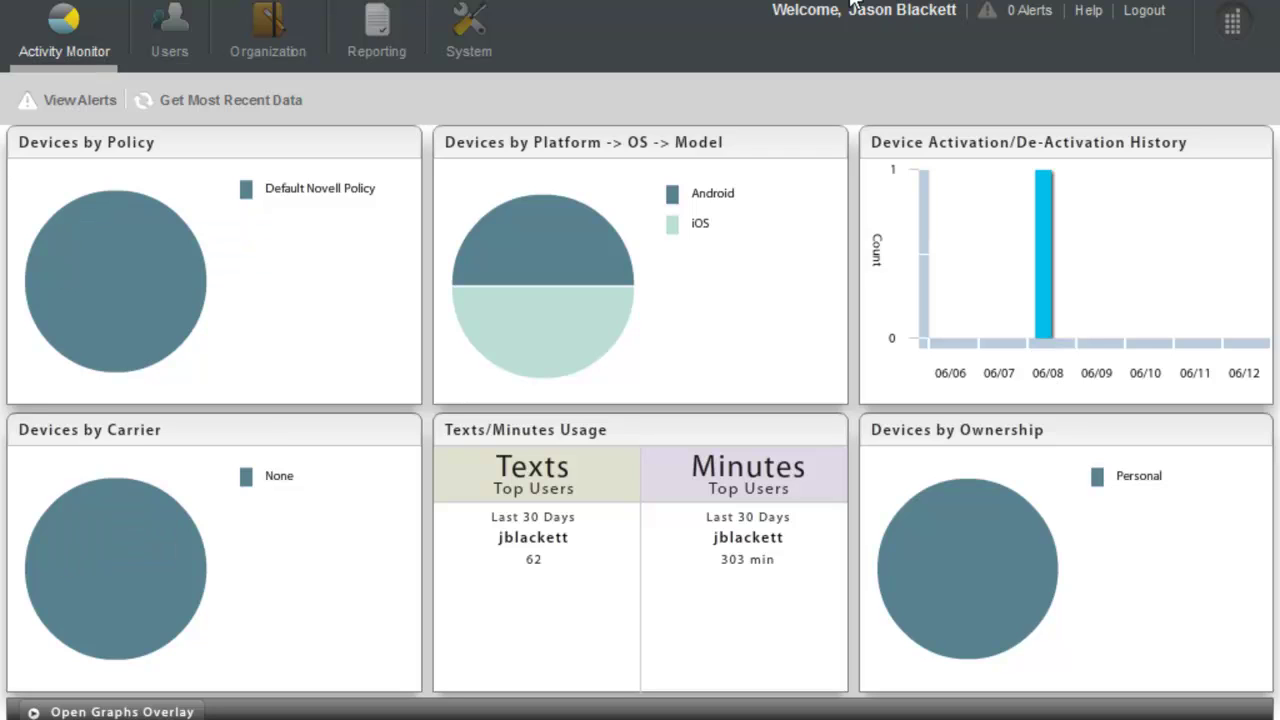
{"action": "left_click", "coordinate": [256, 99]}
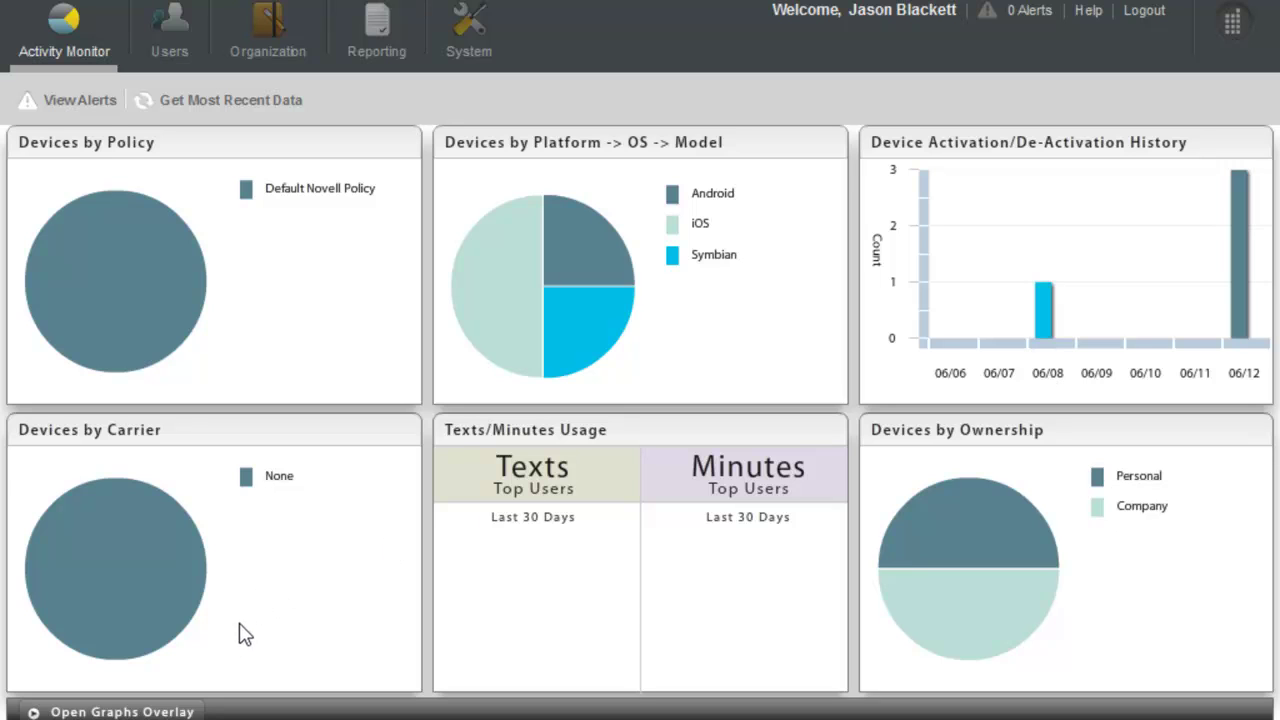
{"action": "left_click", "coordinate": [175, 706]}
{"action": "scroll", "coordinate": [320, 456], "scroll_direction": "down", "scroll_amount": 4}
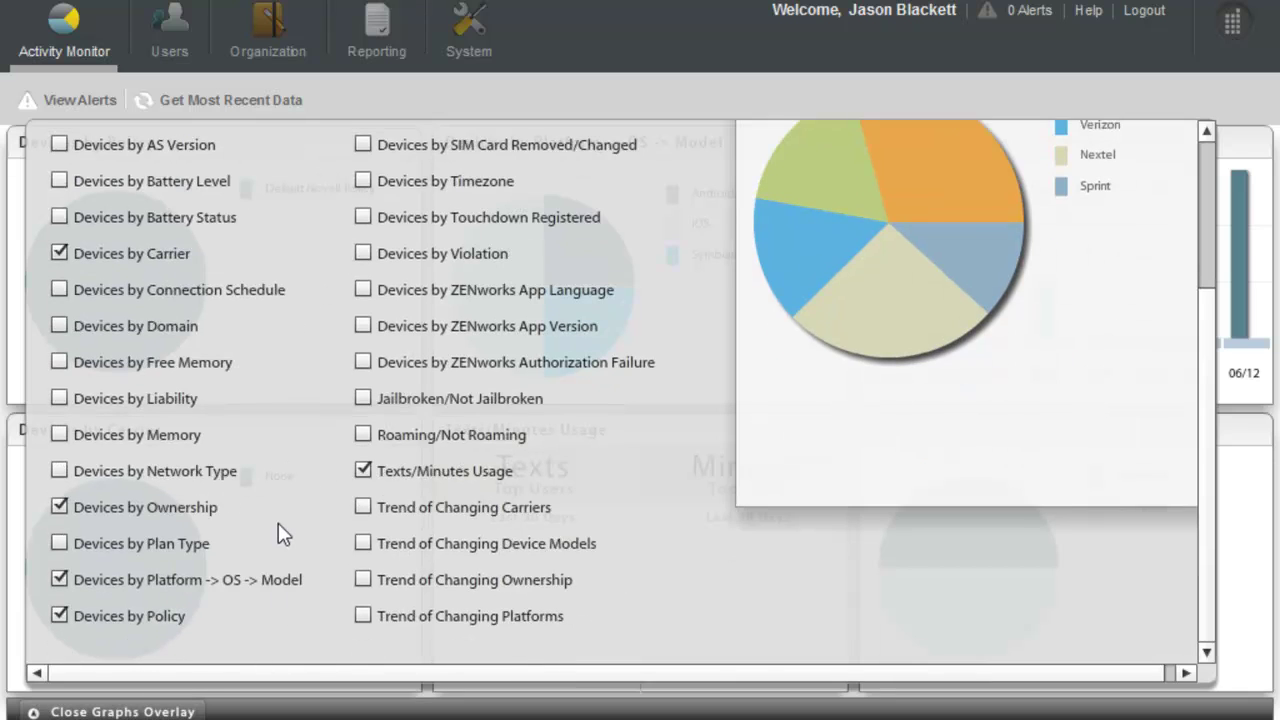
{"action": "left_click", "coordinate": [59, 508]}
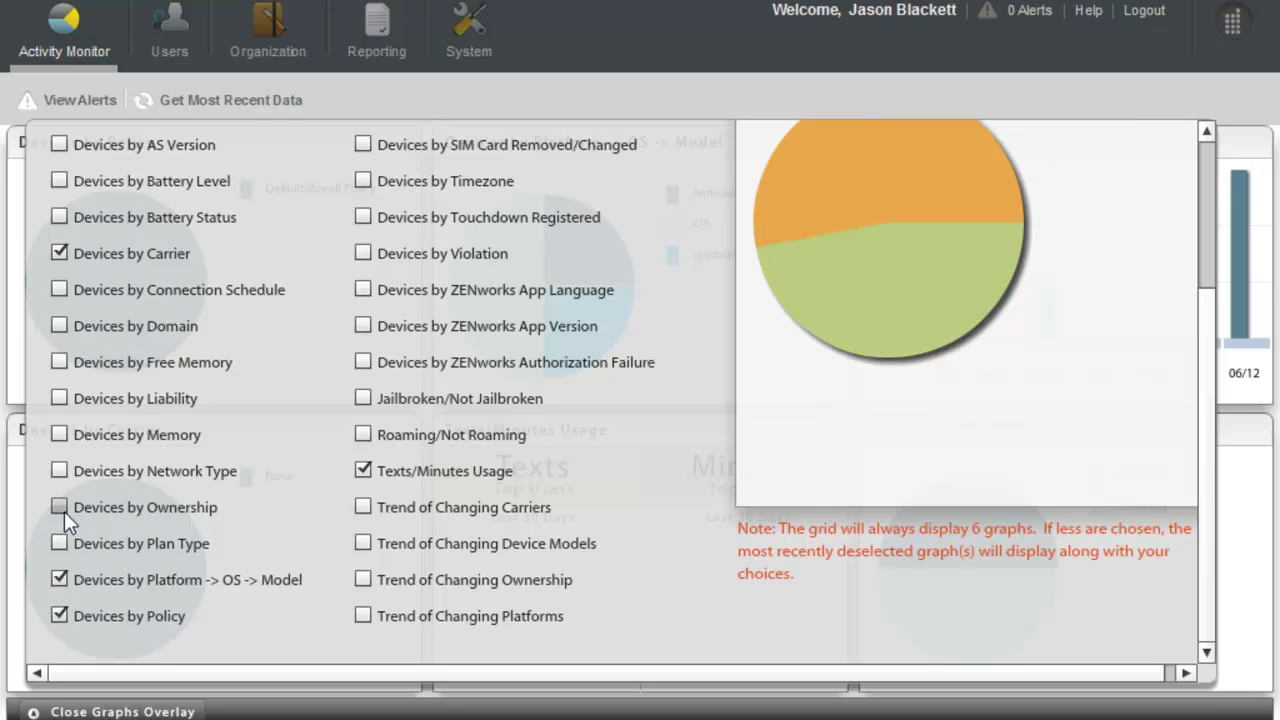
{"action": "scroll", "coordinate": [273, 541], "scroll_direction": "up", "scroll_amount": 3}
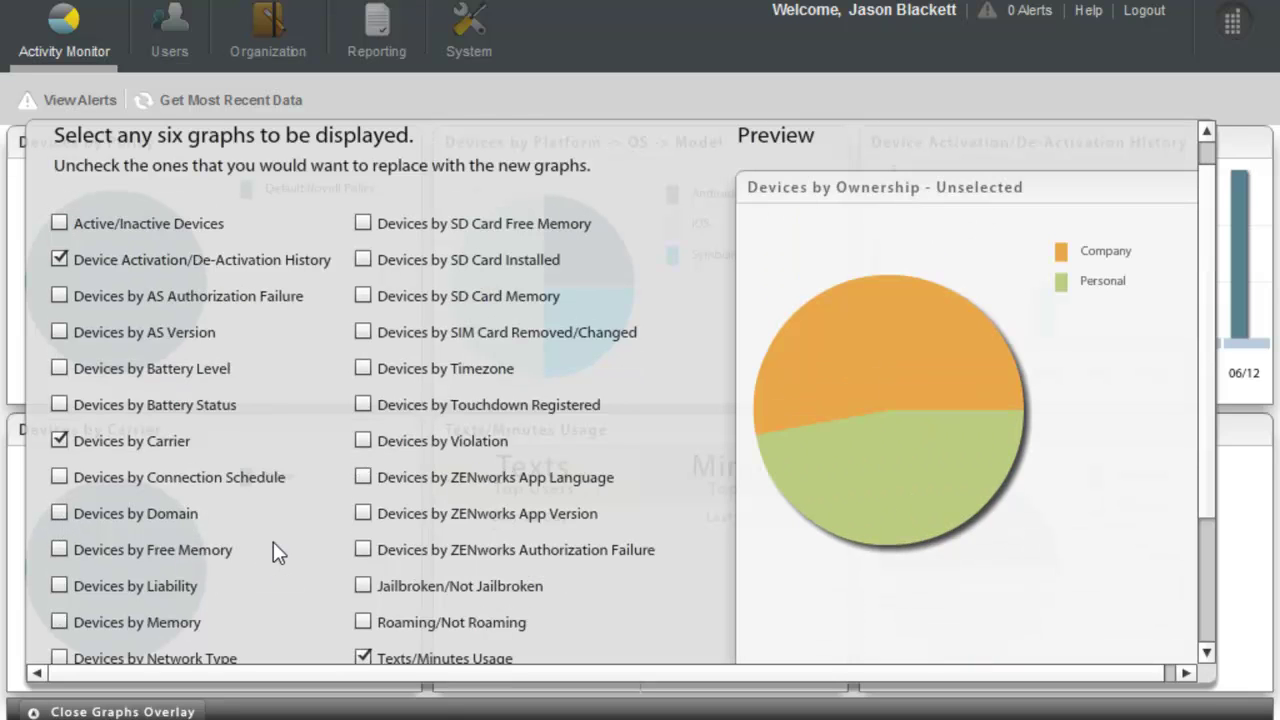
{"action": "left_click", "coordinate": [363, 441]}
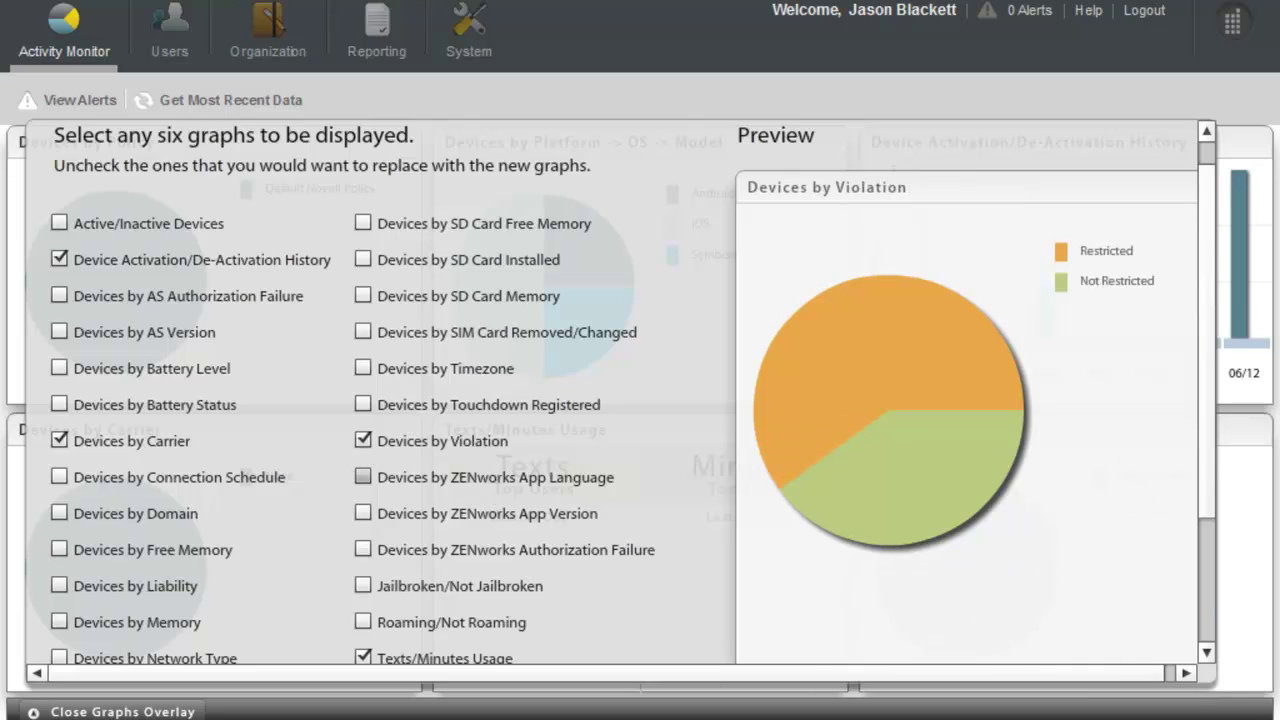
{"action": "scroll", "coordinate": [556, 474], "scroll_direction": "down", "scroll_amount": 3}
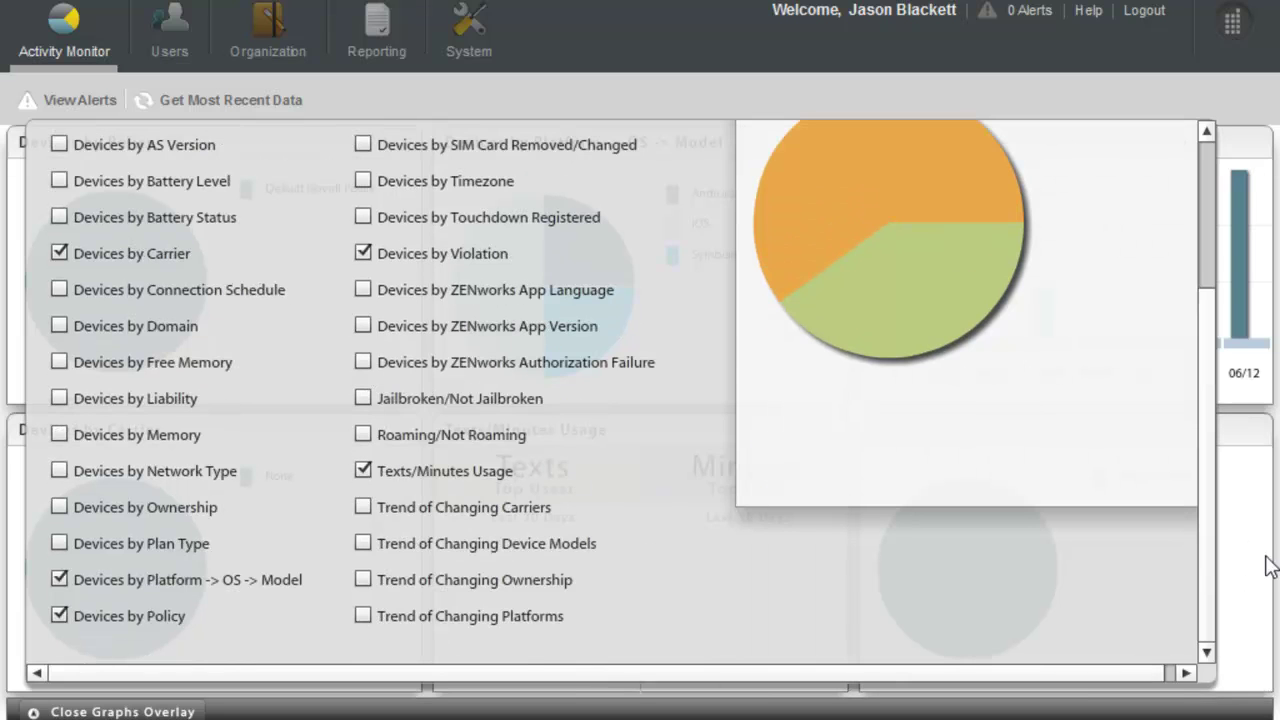
{"action": "left_click", "coordinate": [100, 712]}
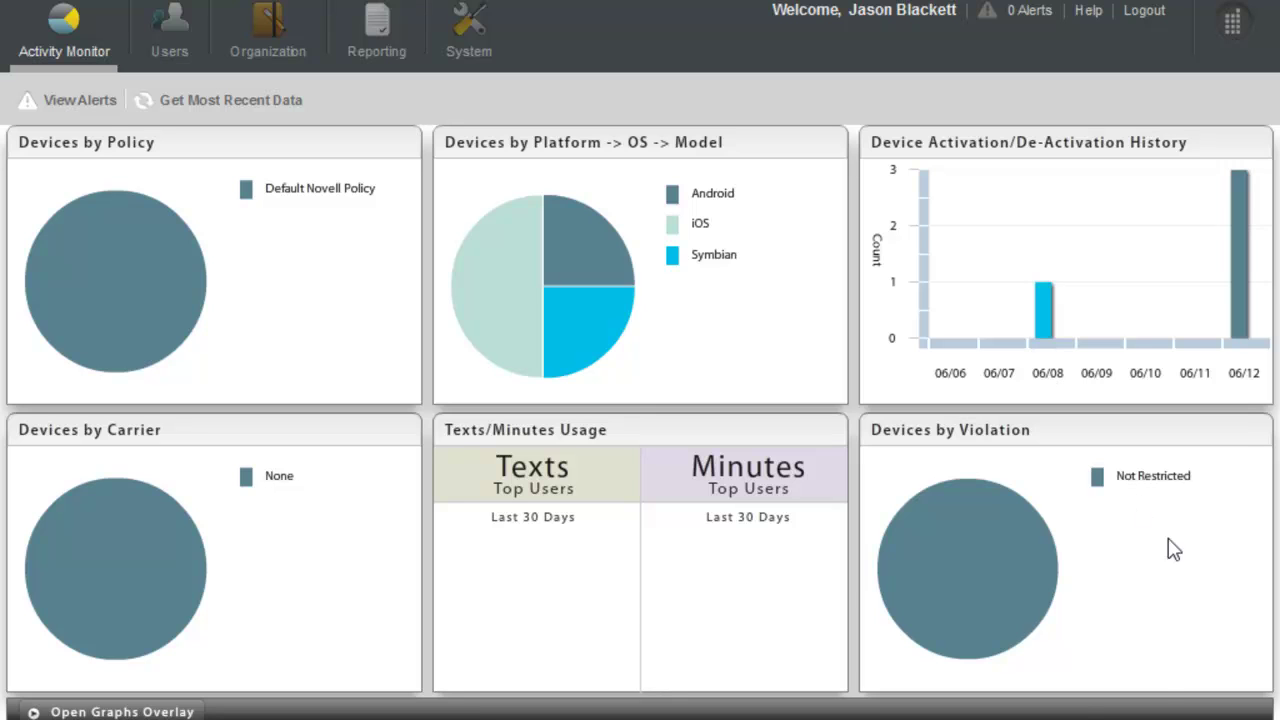
Open the profile of the support user with the company-owned iOS device and view its last sync data
{"action": "left_click", "coordinate": [171, 55]}
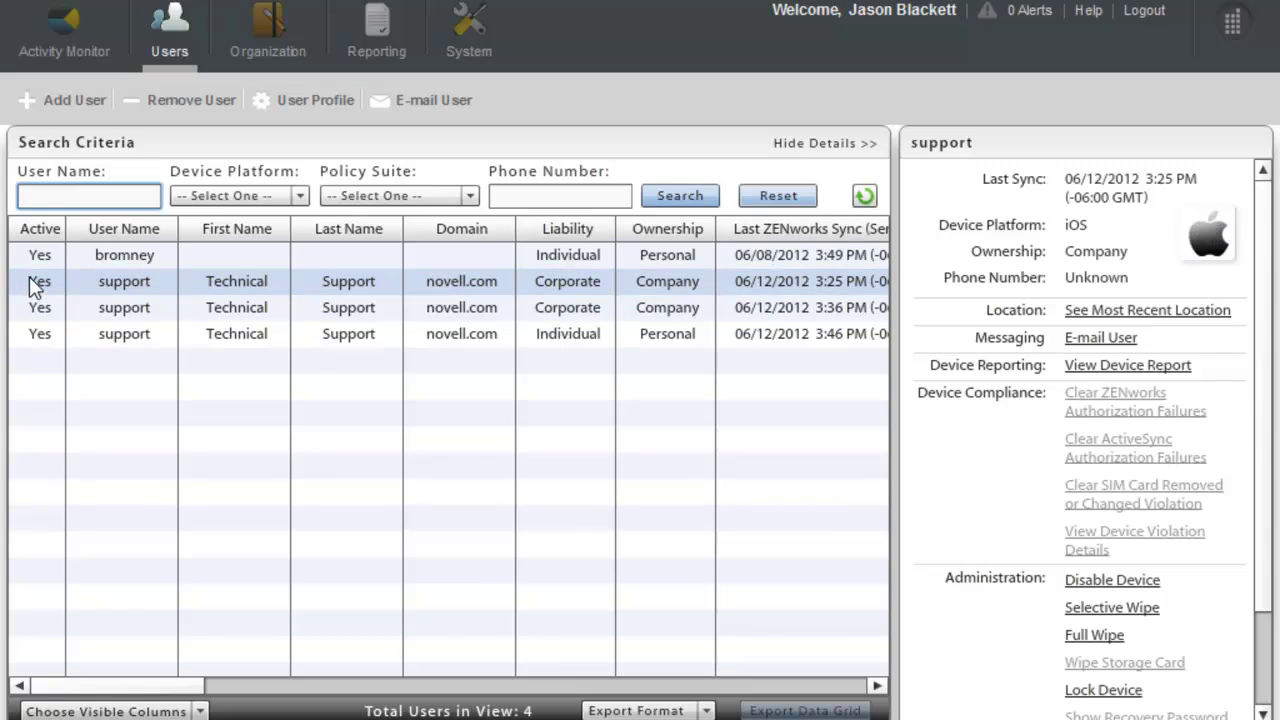
{"action": "left_click", "coordinate": [112, 283]}
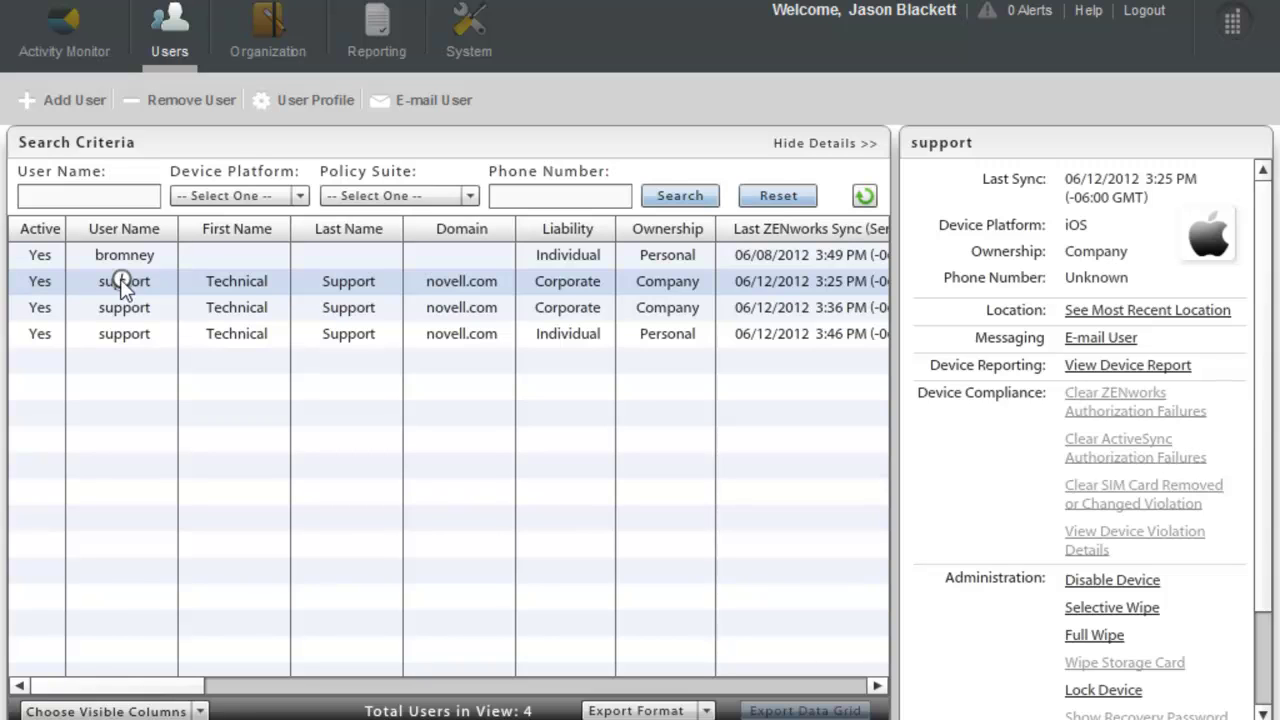
{"action": "double_click", "coordinate": [121, 283]}
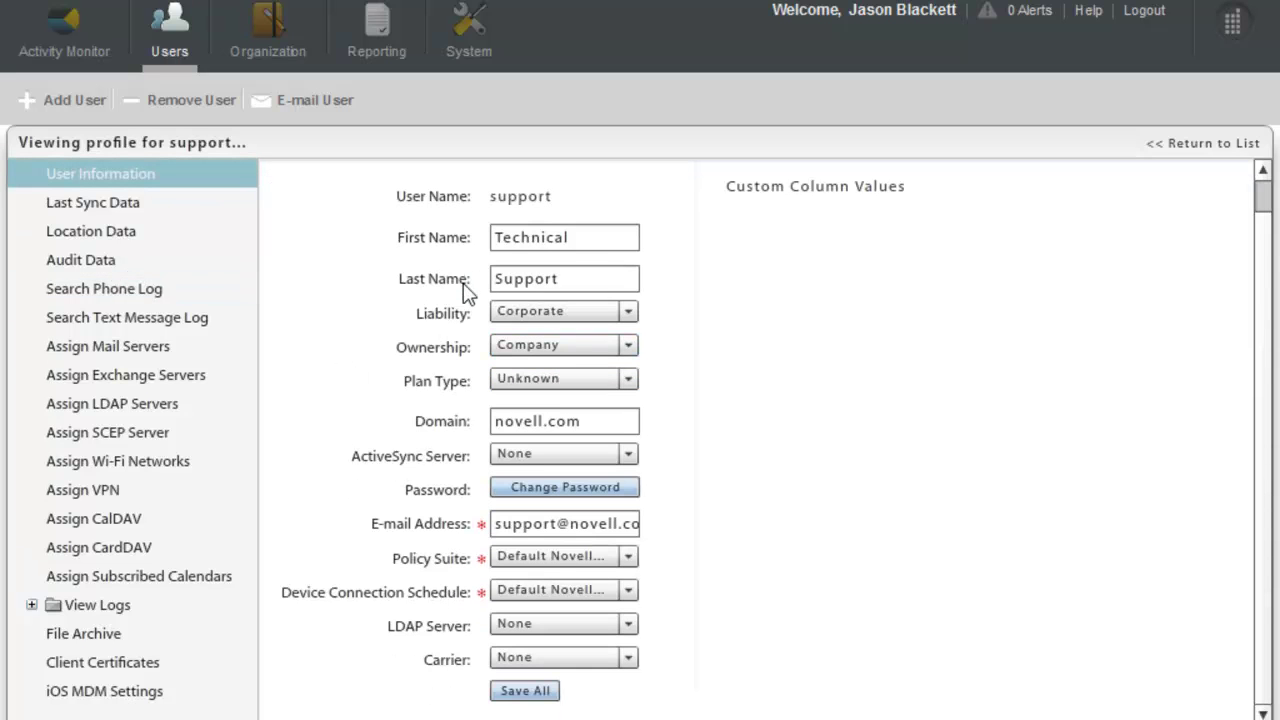
{"action": "left_click", "coordinate": [150, 204]}
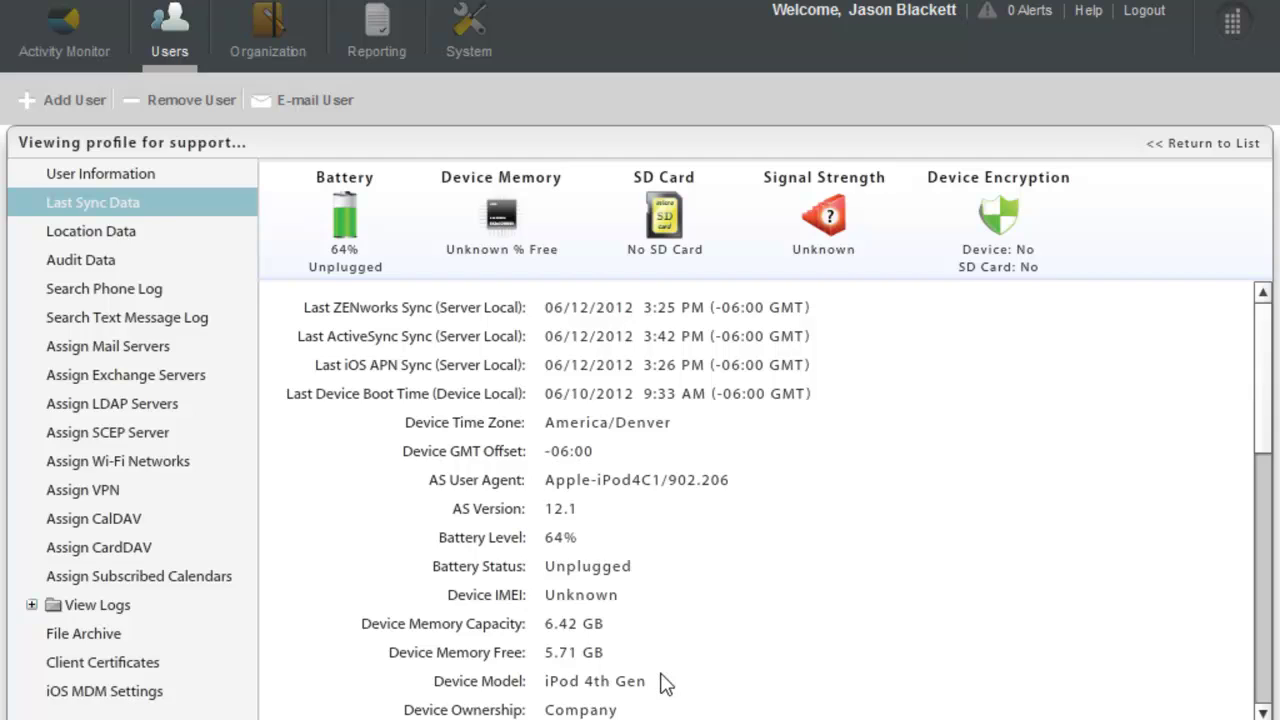
Review the device information and the installed applications in the support user's iOS MDM settings
{"action": "left_click", "coordinate": [186, 700]}
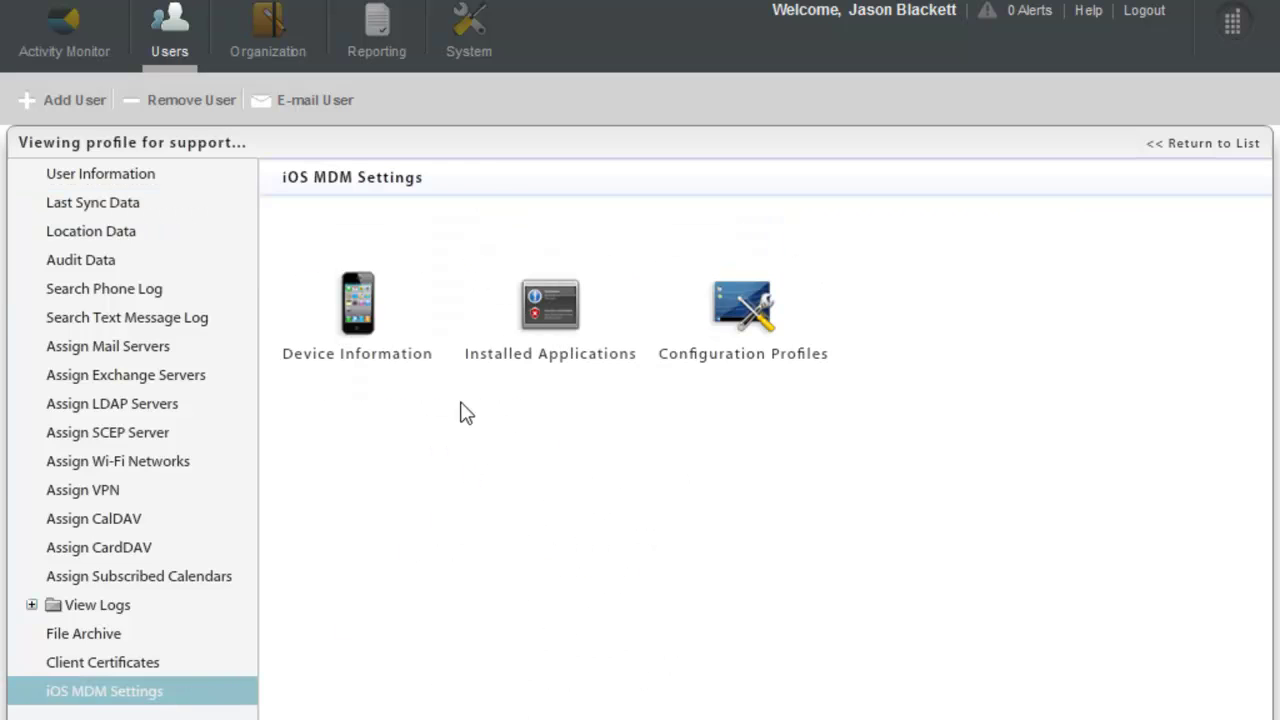
{"action": "left_click", "coordinate": [362, 300]}
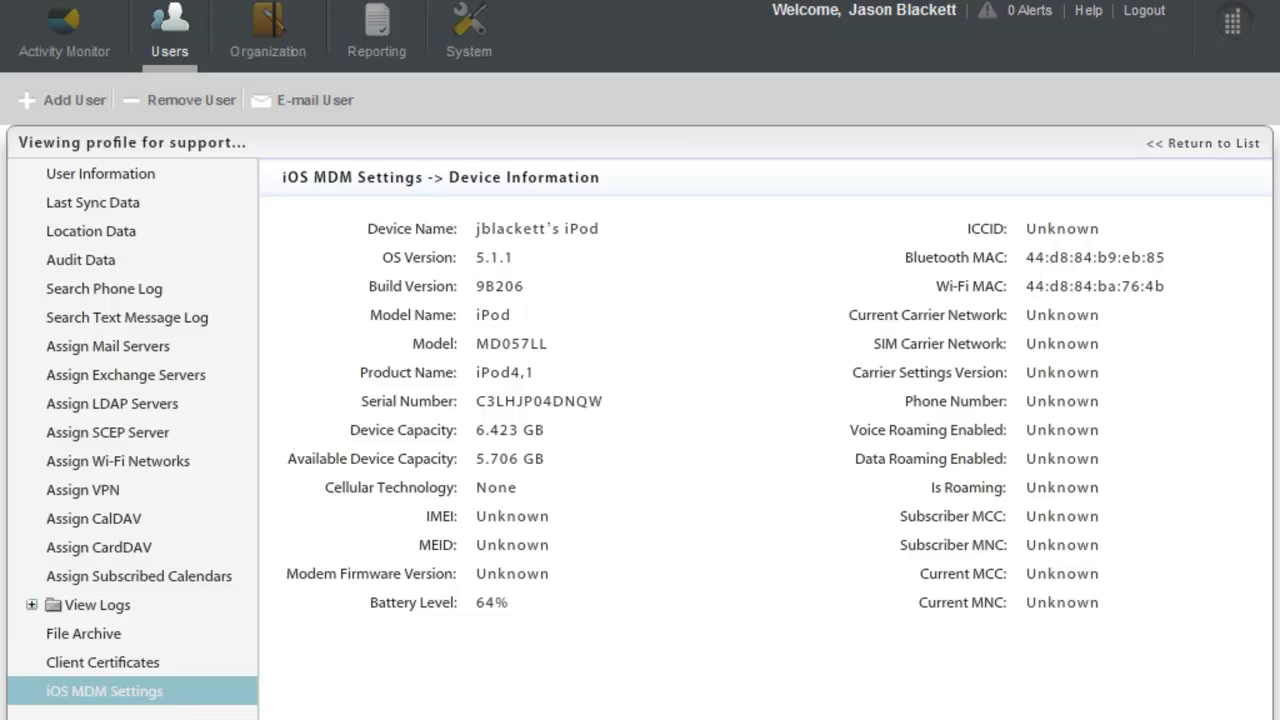
{"action": "left_click", "coordinate": [160, 693]}
{"action": "left_click", "coordinate": [540, 338]}
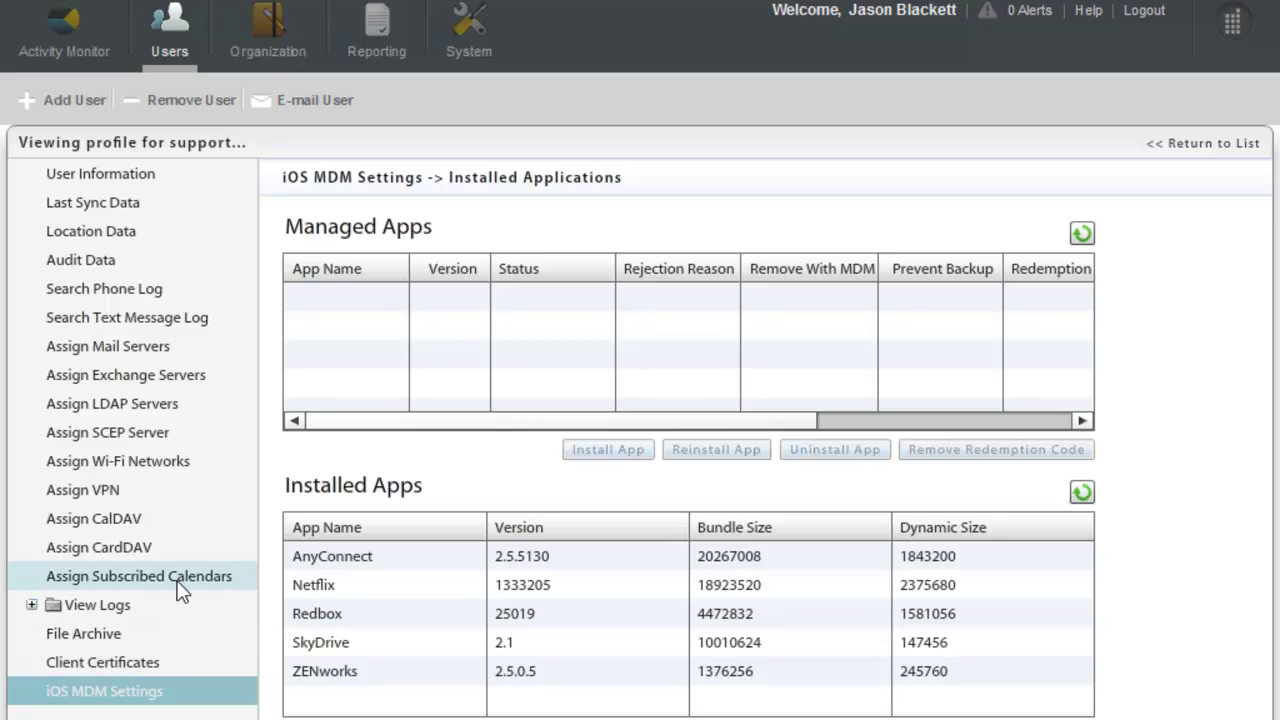
Open the organization's Send Group E-mail form and view the device platform choices for the recipient criteria
{"action": "left_click", "coordinate": [270, 45]}
{"action": "left_click", "coordinate": [274, 45]}
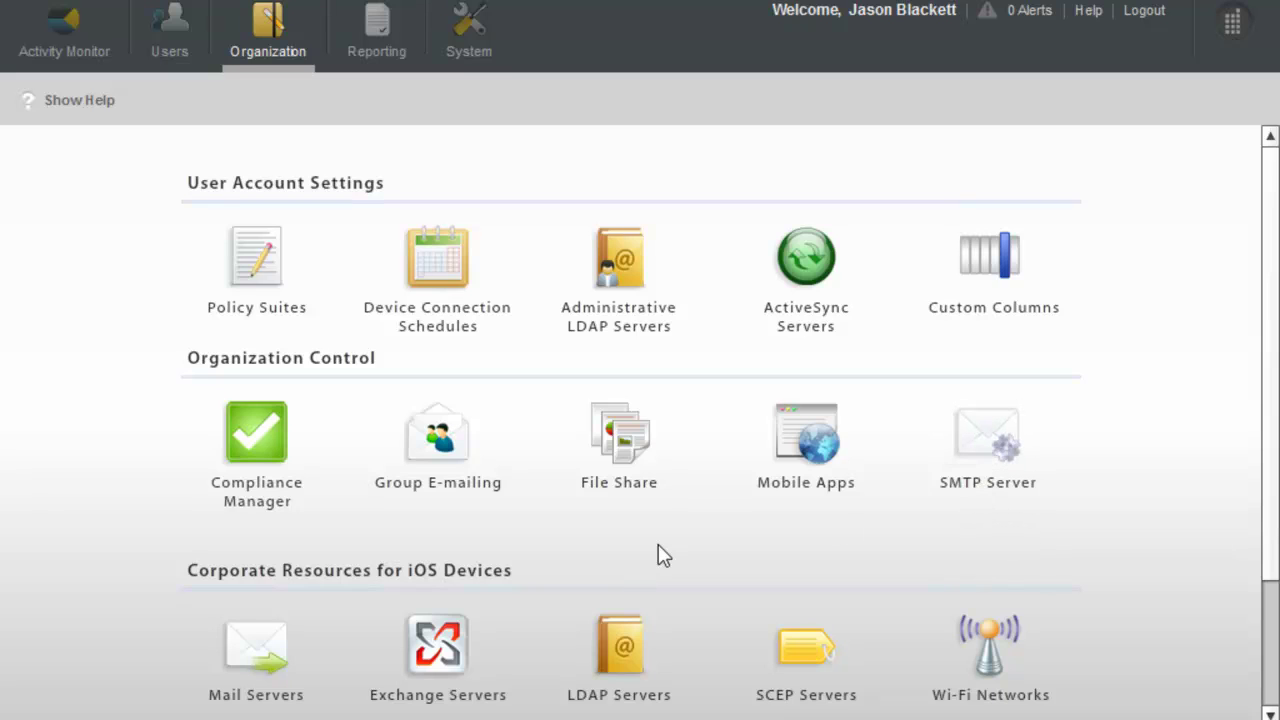
{"action": "left_click", "coordinate": [425, 485]}
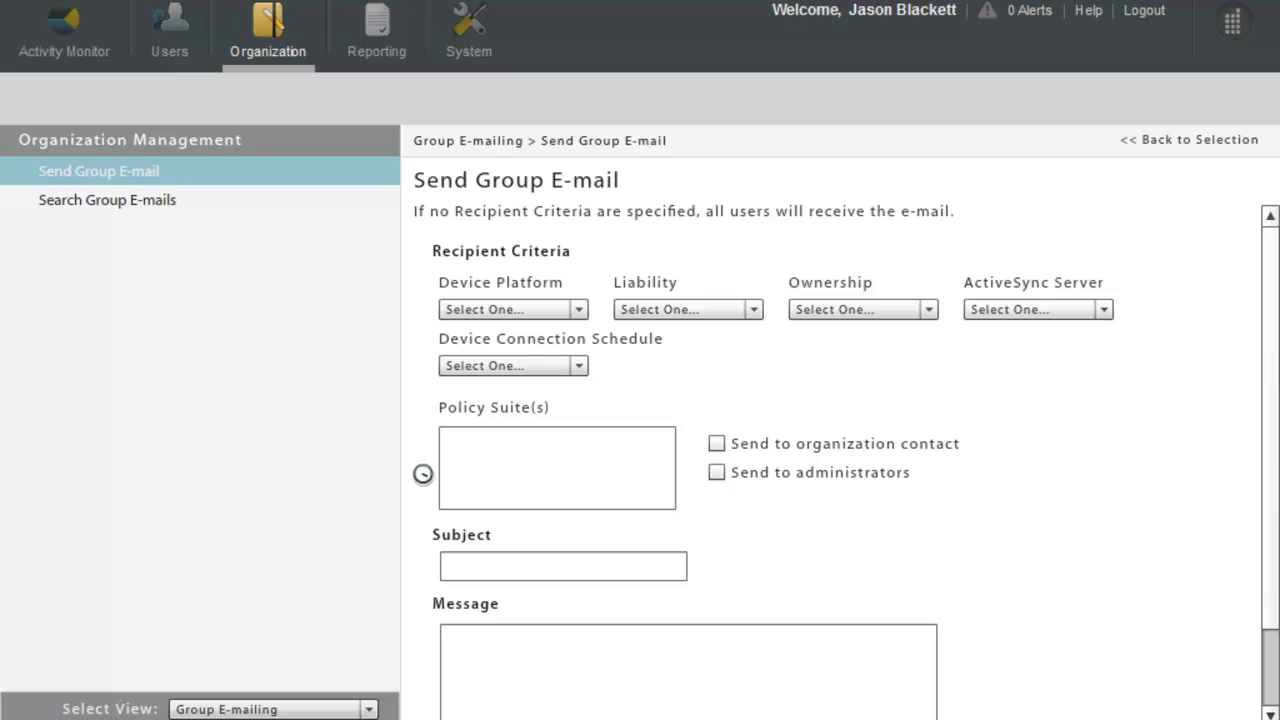
{"action": "left_click", "coordinate": [488, 308]}
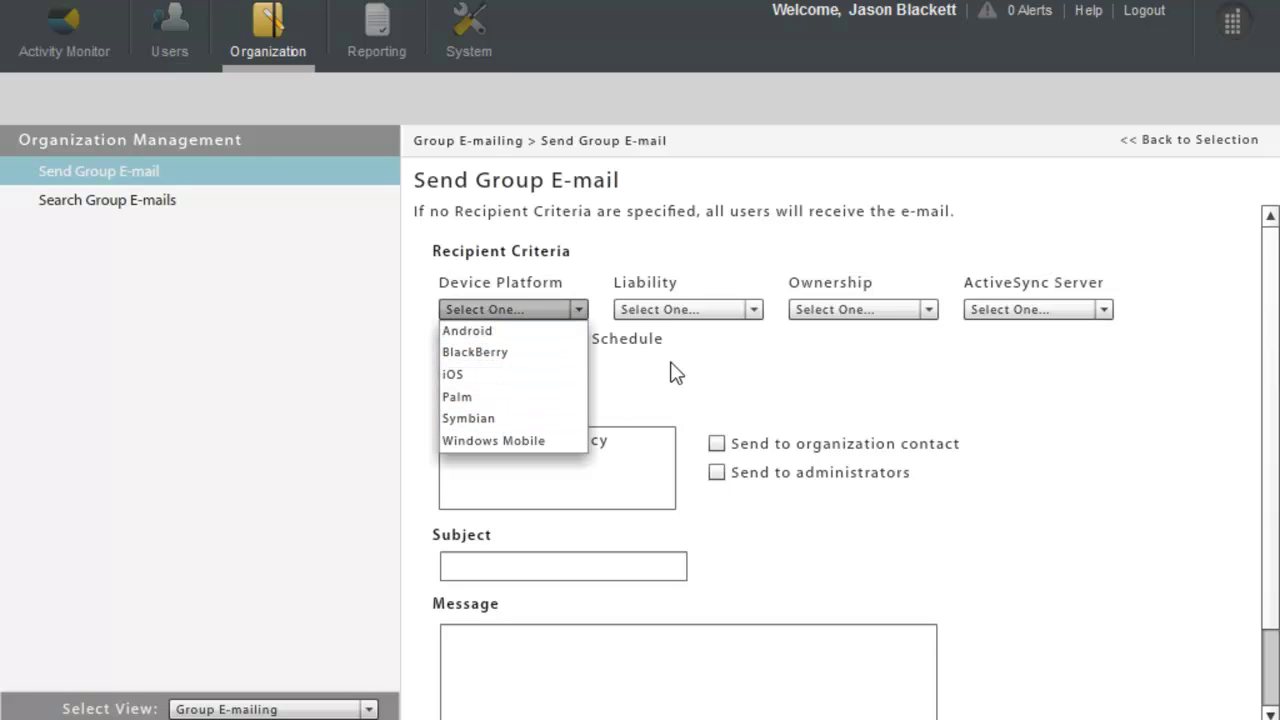
Return to the organization management overview and look through the corporate resources for iOS devices
{"action": "left_click", "coordinate": [268, 30]}
{"action": "scroll", "coordinate": [423, 400], "scroll_direction": "down", "scroll_amount": 2}
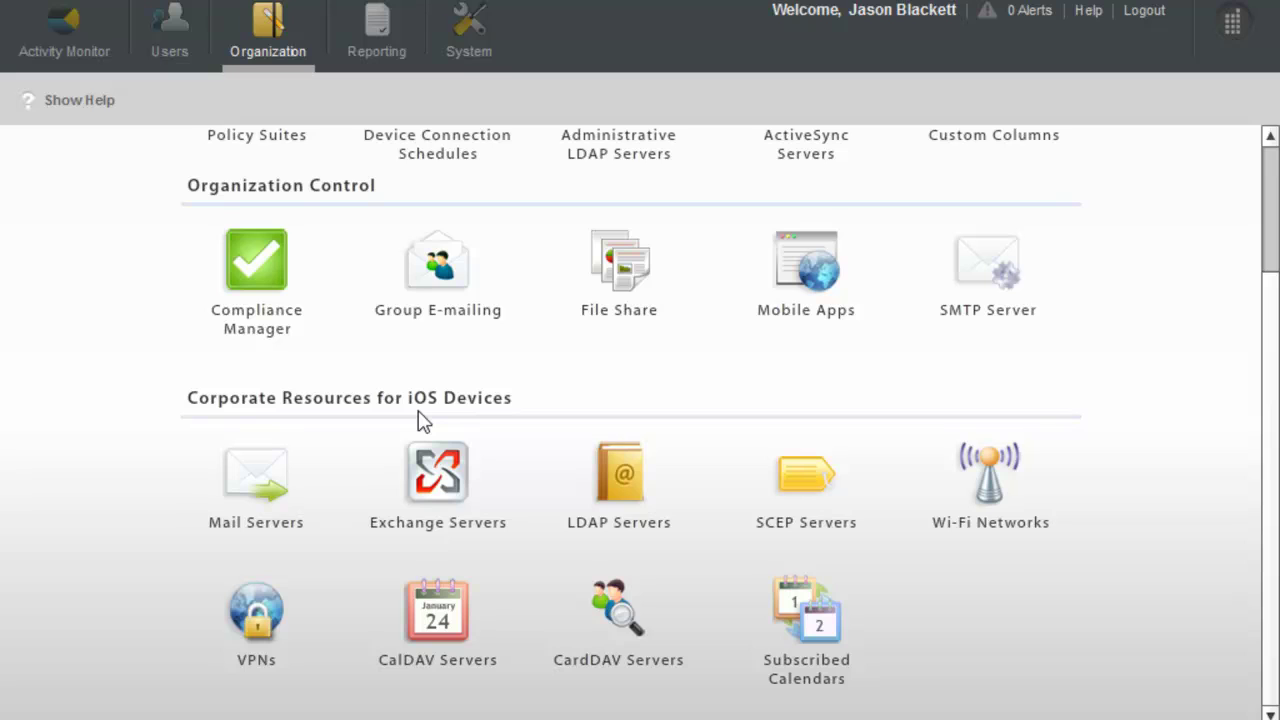
{"action": "scroll", "coordinate": [421, 420], "scroll_direction": "up", "scroll_amount": 3}
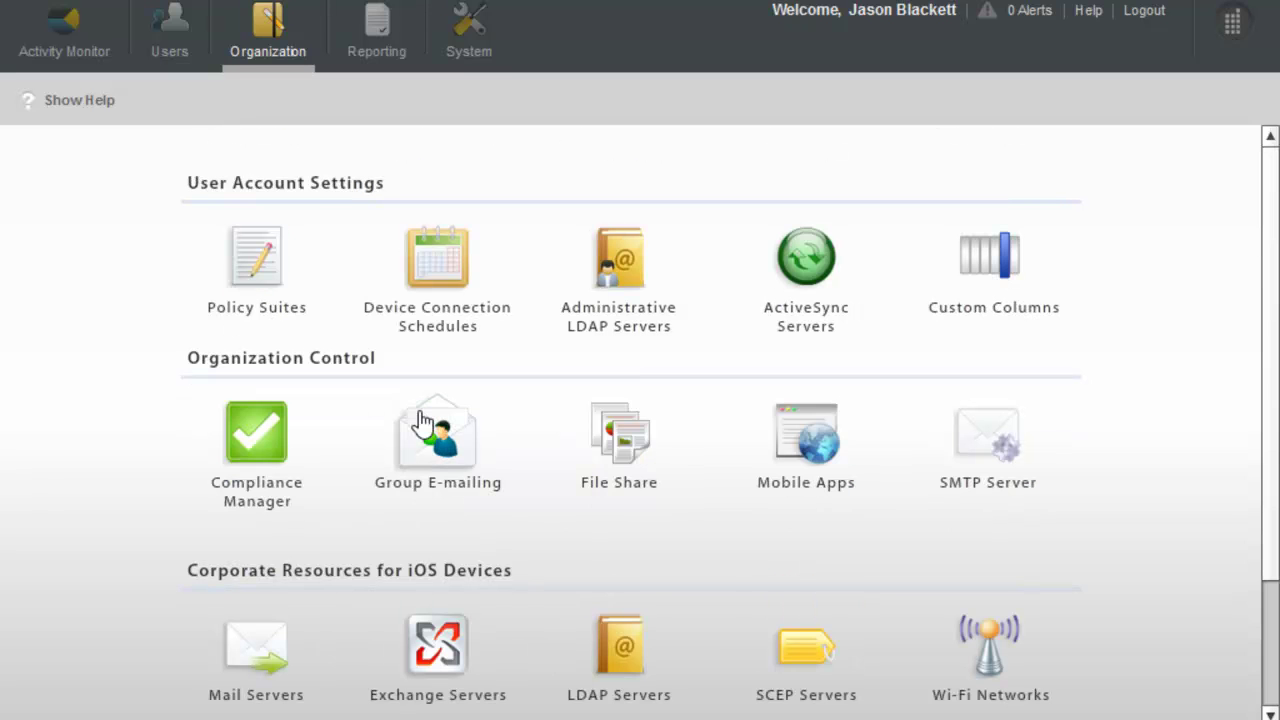
Run the Devices by Liability report from the device reports
{"action": "left_click", "coordinate": [372, 26]}
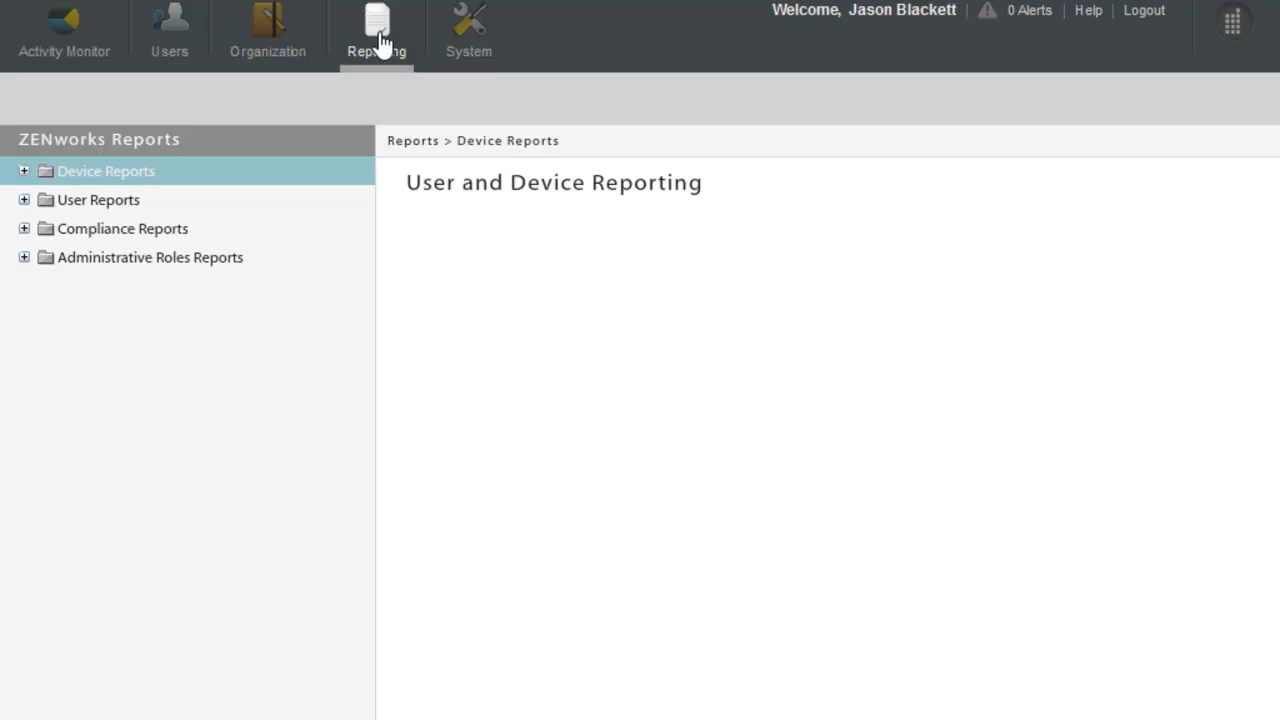
{"action": "left_click", "coordinate": [30, 174]}
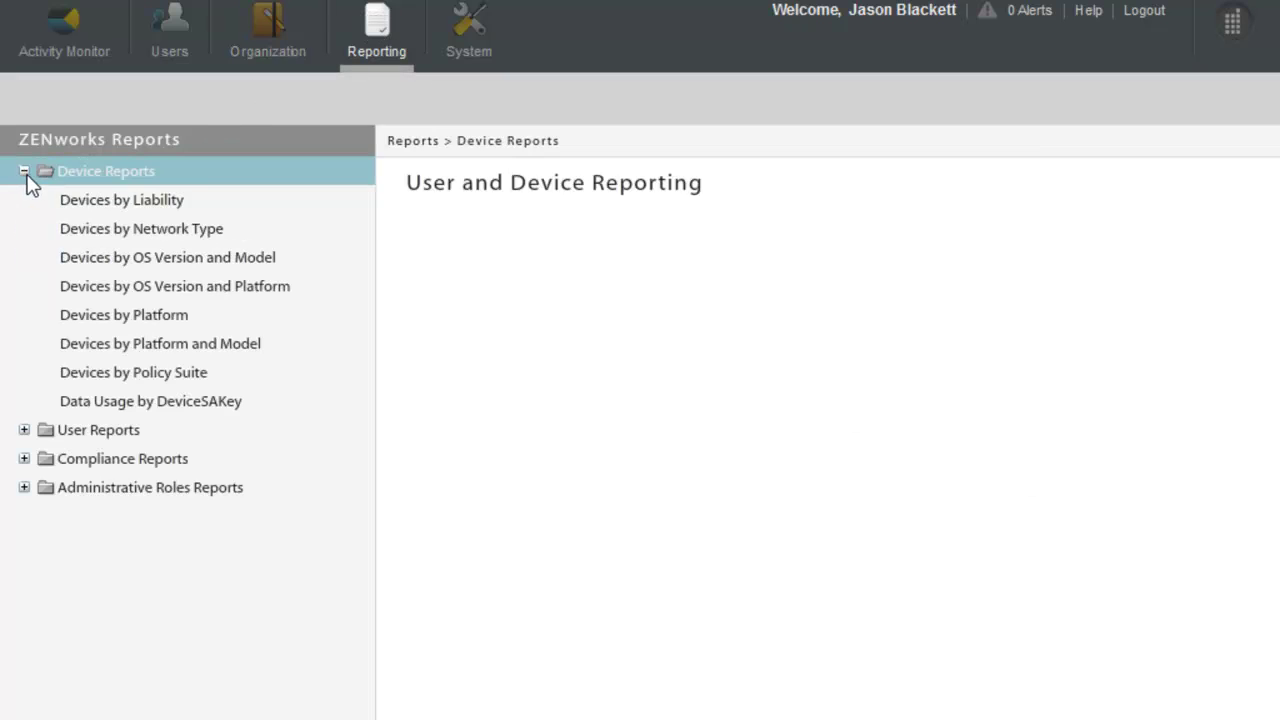
{"action": "left_click", "coordinate": [170, 199]}
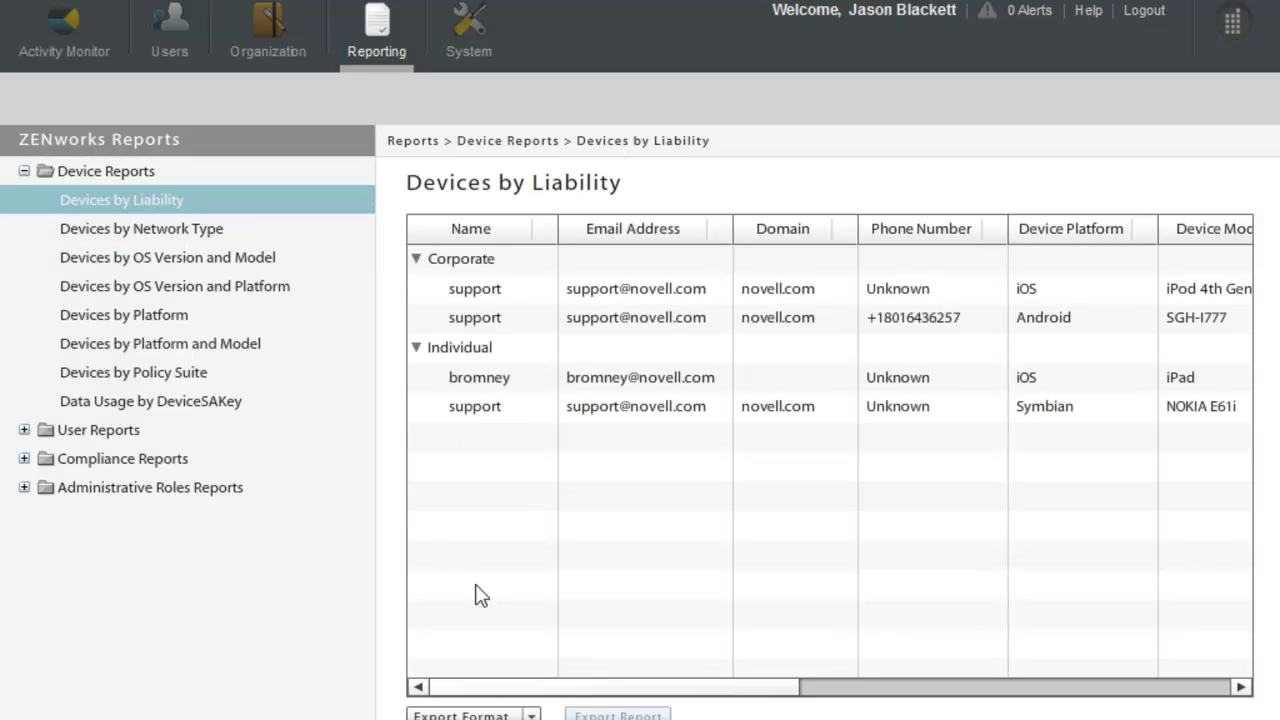
Review the system's organization settings including Hands-Off Enrollment, the organization administrators and the About ZENworks page
{"action": "left_click", "coordinate": [476, 31]}
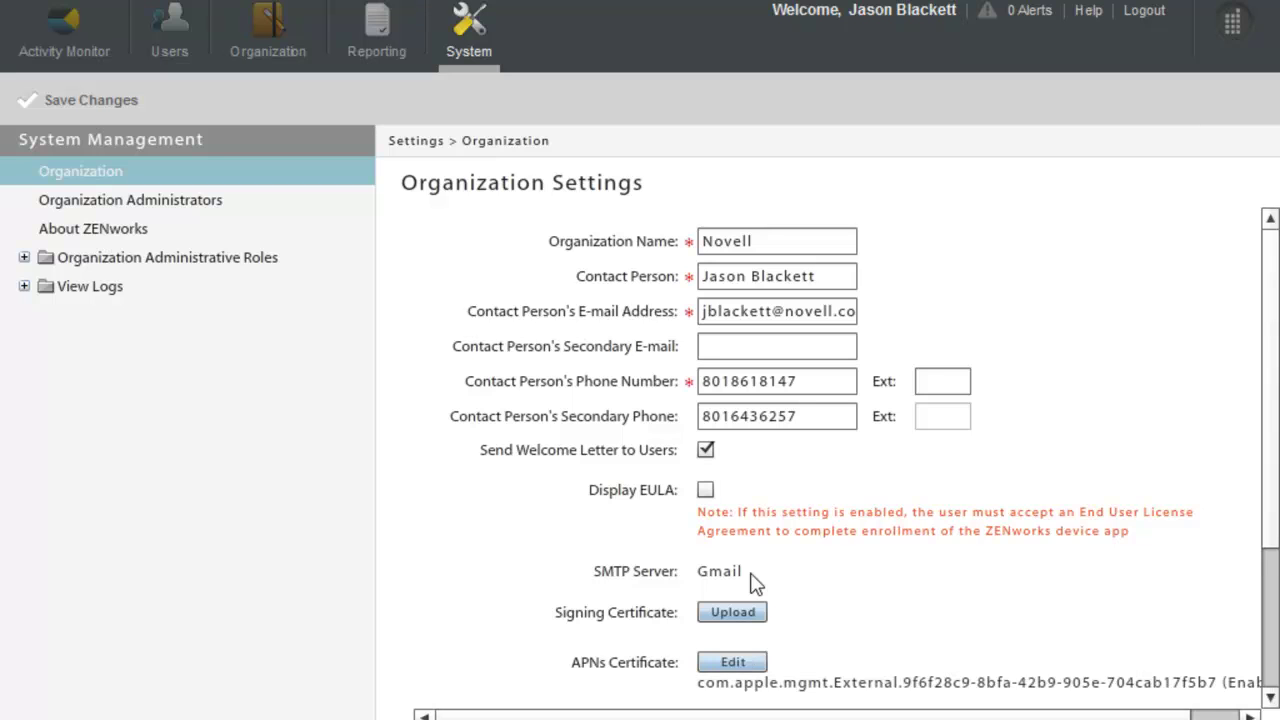
{"action": "scroll", "coordinate": [808, 610], "scroll_direction": "down", "scroll_amount": 4}
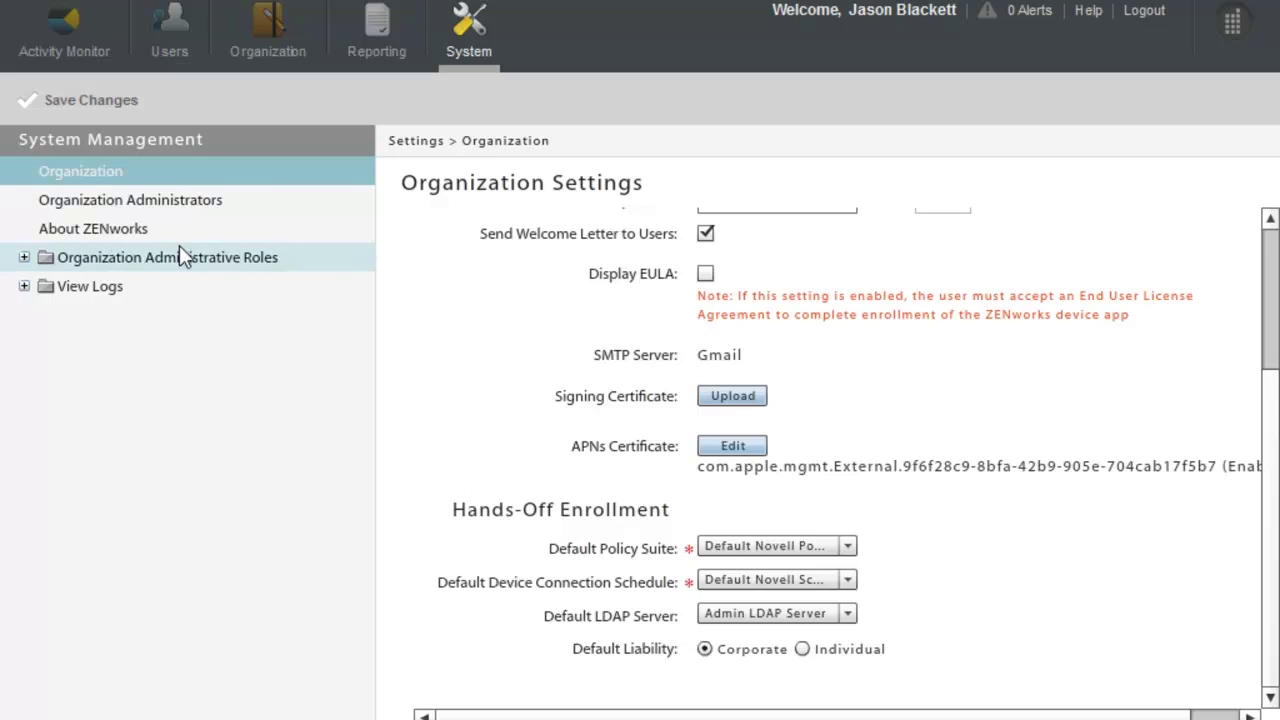
{"action": "left_click", "coordinate": [161, 210]}
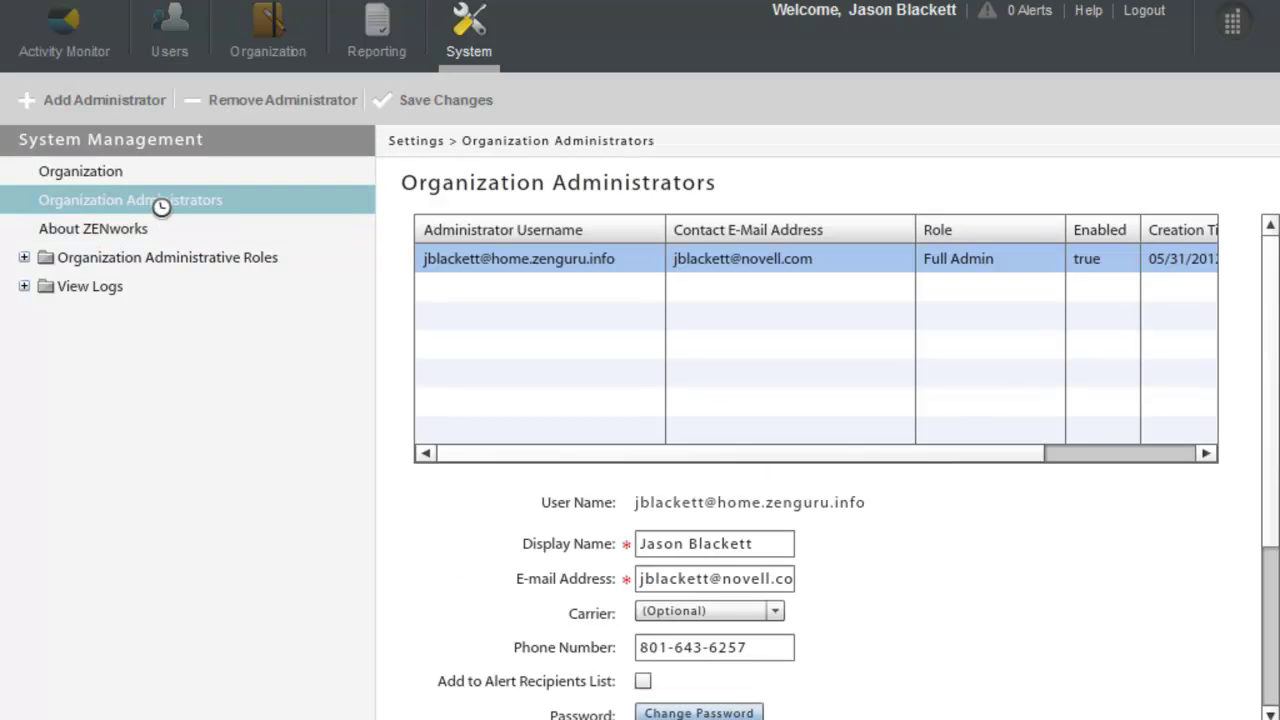
{"action": "left_click", "coordinate": [158, 227]}
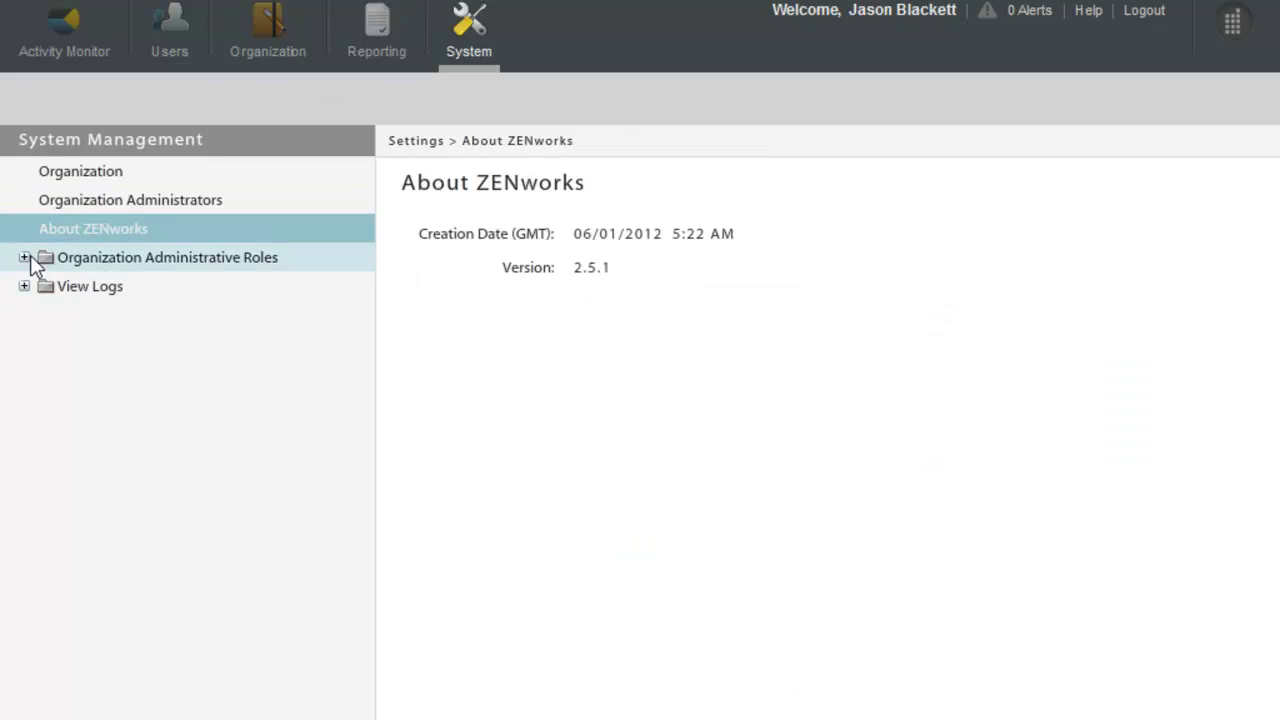
Expand the system's View Logs and Organization Administrative Roles lists, and return to the Activity Monitor
{"action": "left_click", "coordinate": [24, 286]}
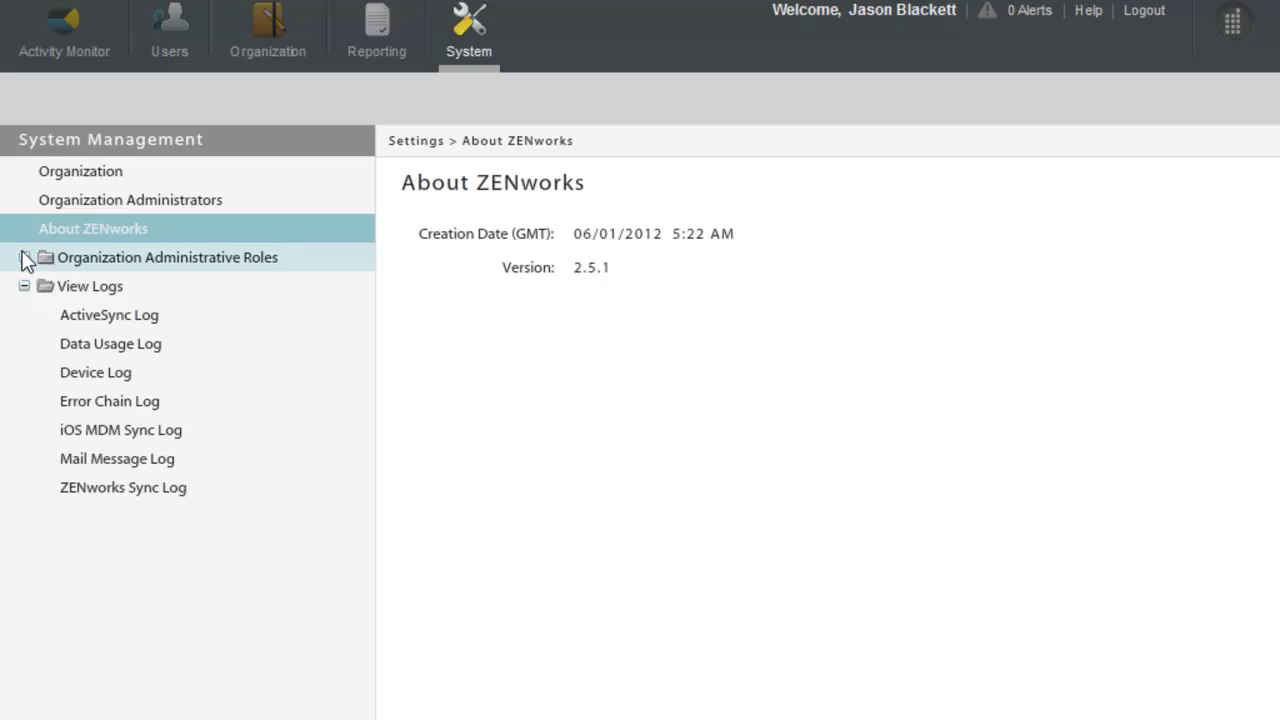
{"action": "left_click", "coordinate": [25, 258]}
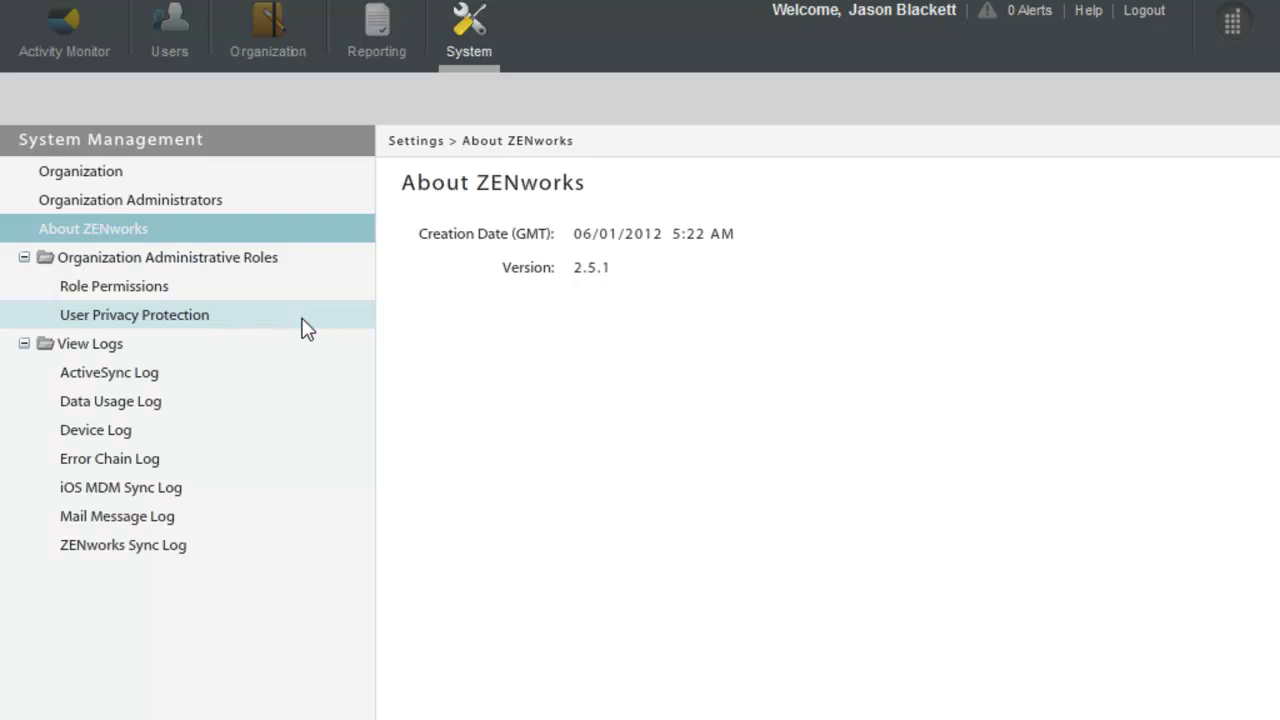
{"action": "left_click", "coordinate": [63, 48]}
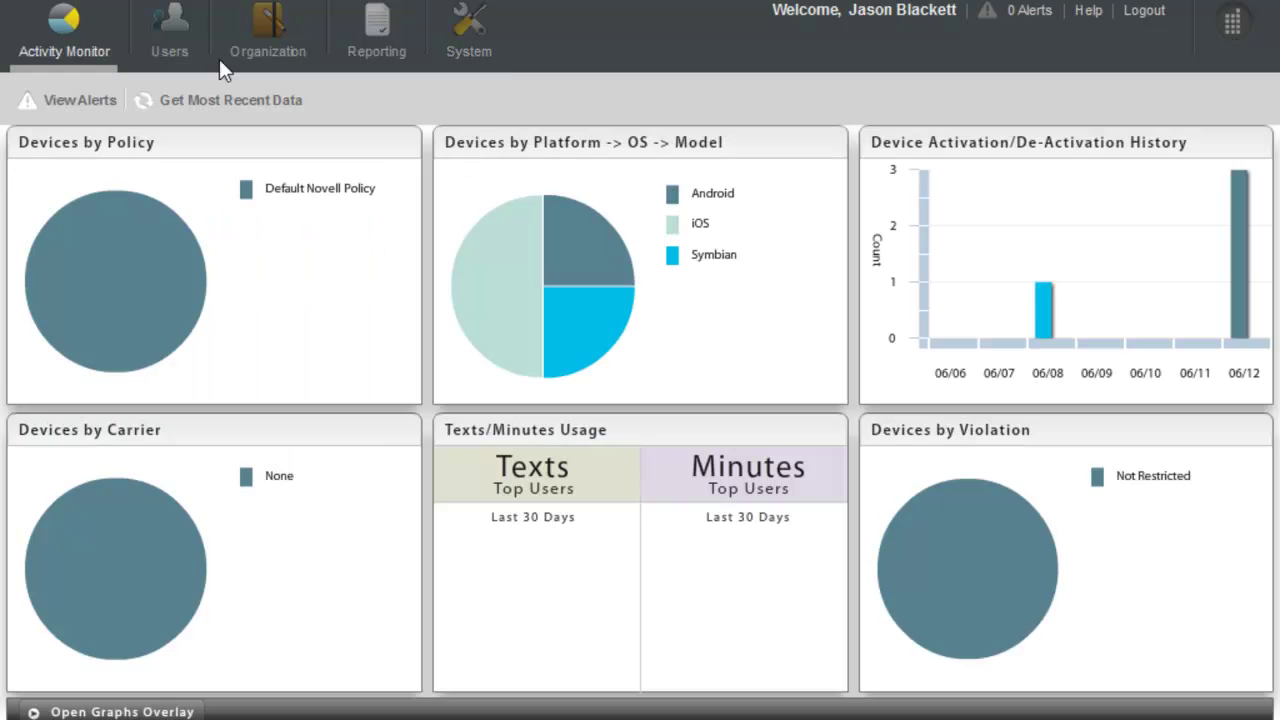